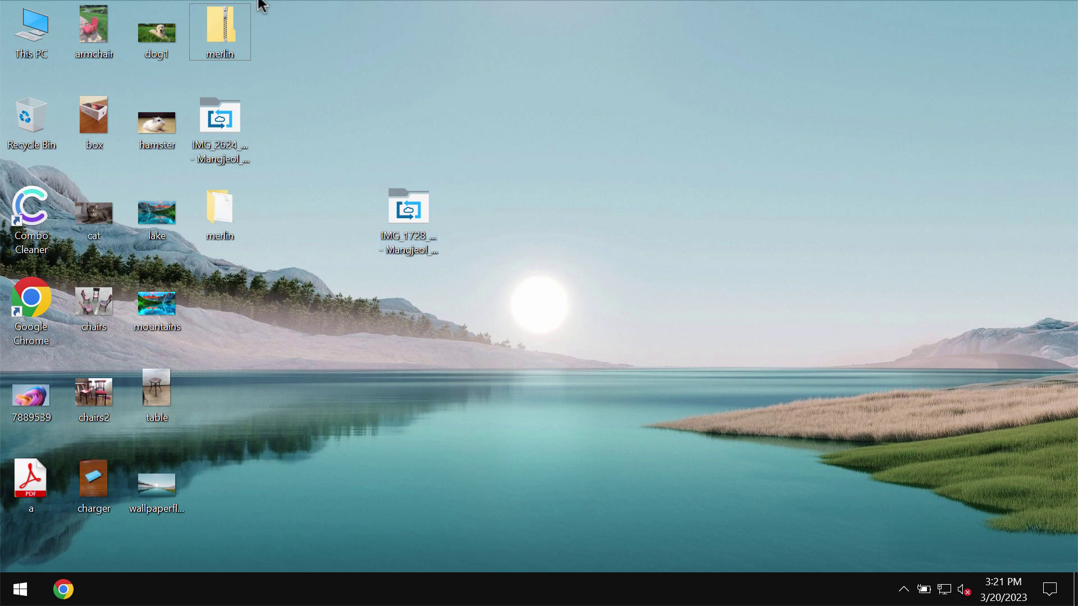
- Preview the dog1 and lake photos on the desktop, closing each afterwards
{"action": "double_click", "coordinate": [157, 31]}
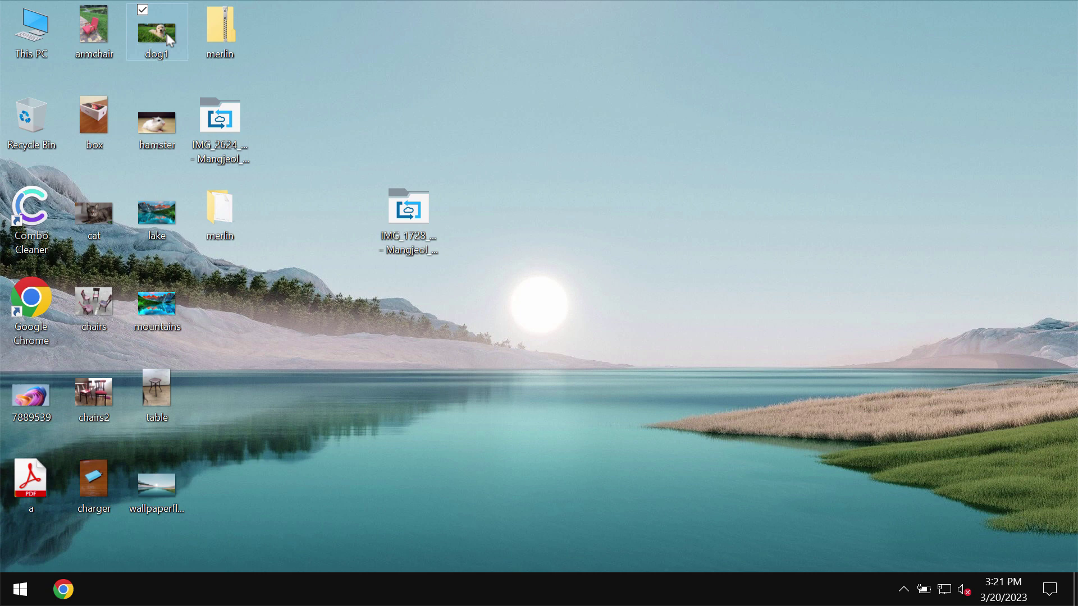
{"action": "left_click", "coordinate": [971, 54]}
{"action": "left_click", "coordinate": [178, 233]}
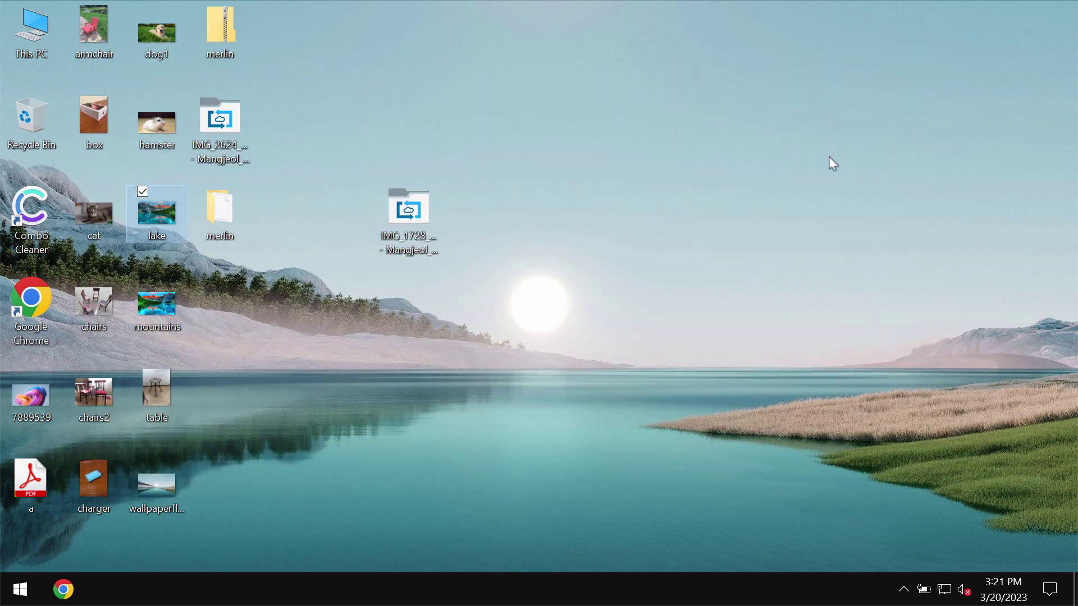
{"action": "left_click", "coordinate": [688, 262]}
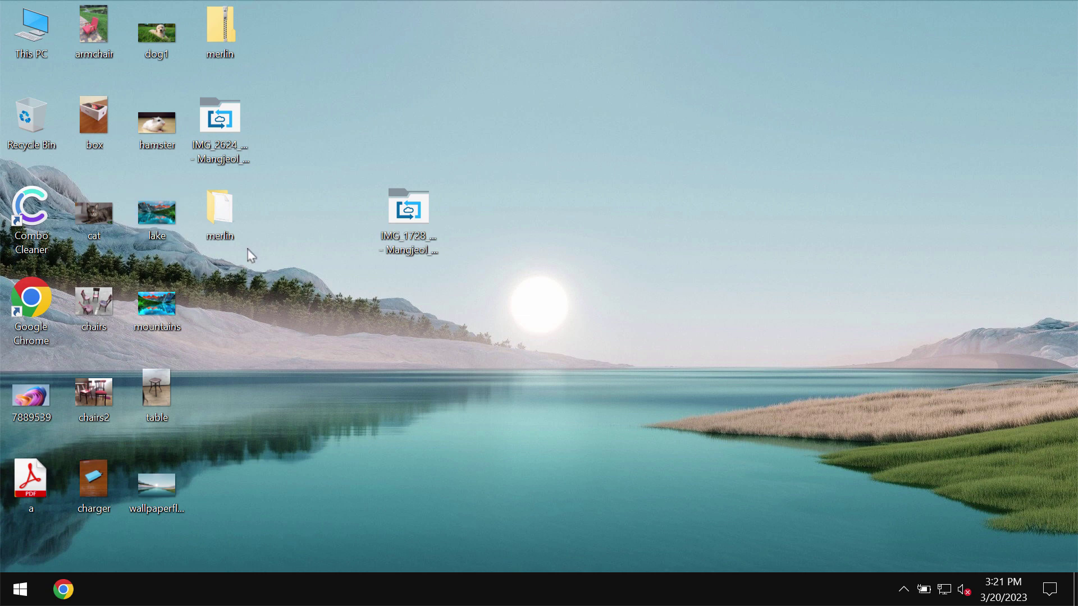
{"action": "double_click", "coordinate": [144, 207]}
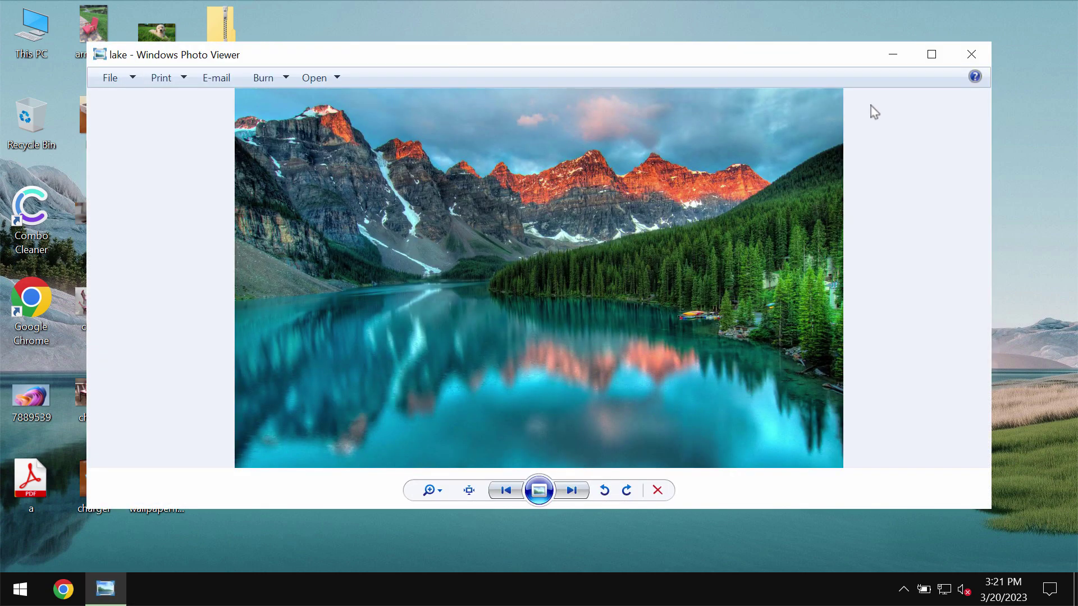
{"action": "left_click", "coordinate": [971, 54]}
- Preview the cat, chairs and table photos, closing each one
{"action": "left_click", "coordinate": [113, 222]}
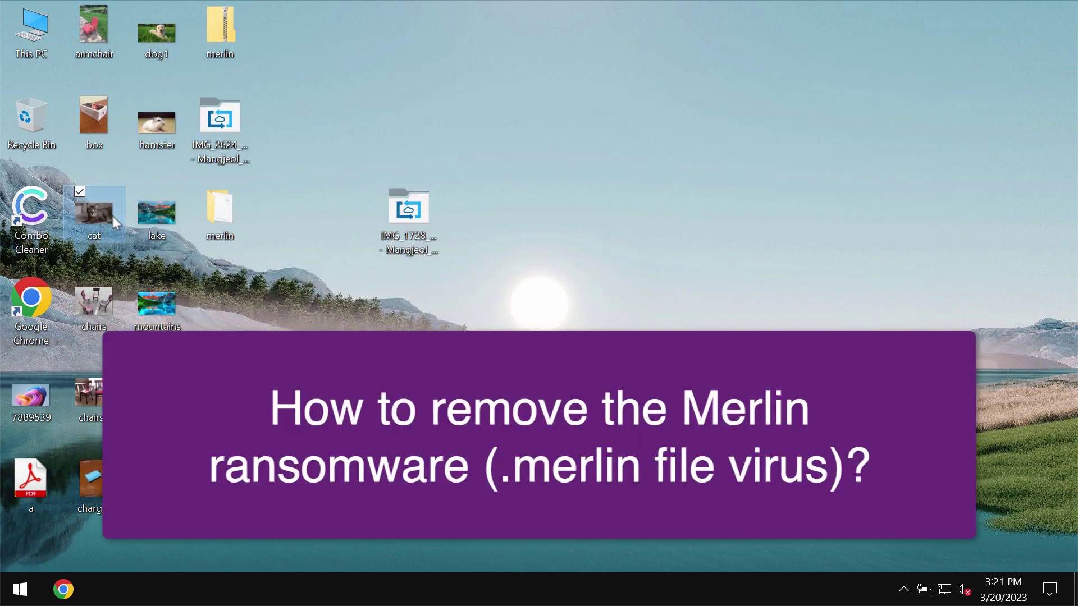
{"action": "double_click", "coordinate": [112, 222]}
{"action": "left_click", "coordinate": [969, 54]}
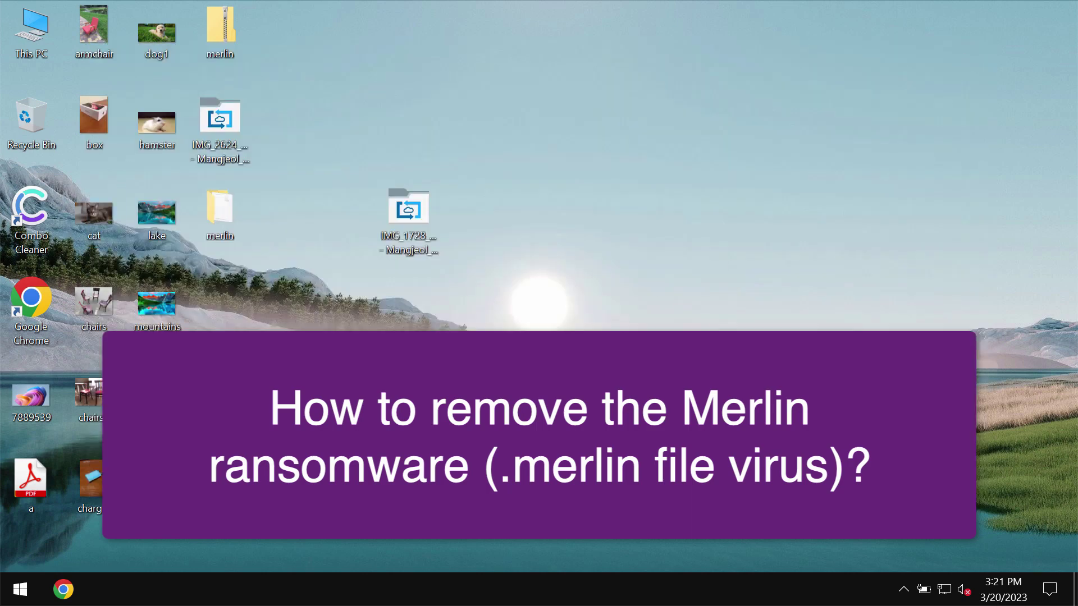
{"action": "double_click", "coordinate": [93, 303]}
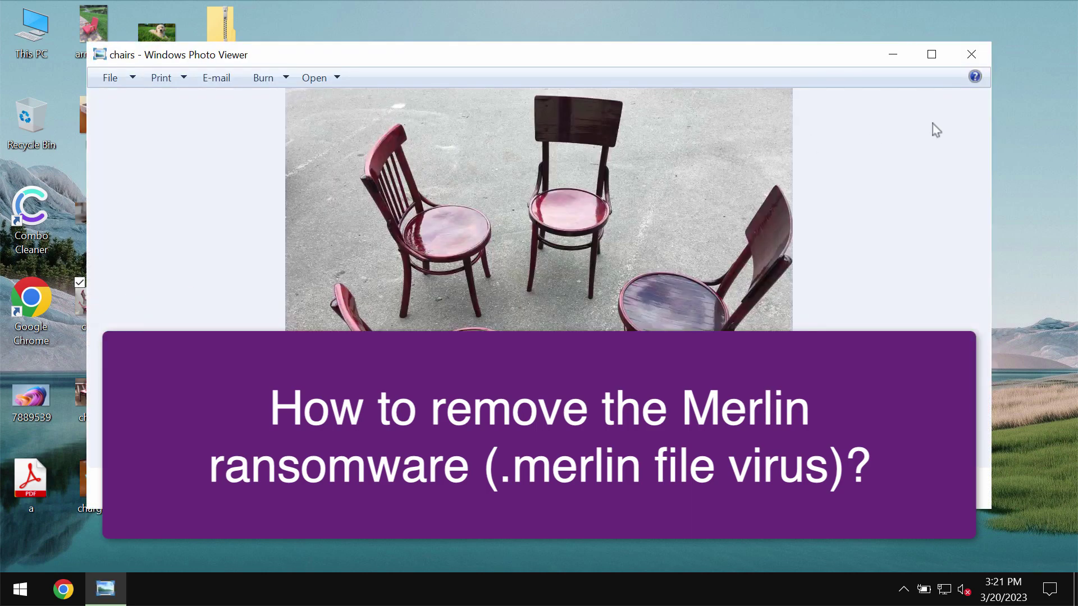
{"action": "left_click", "coordinate": [971, 54]}
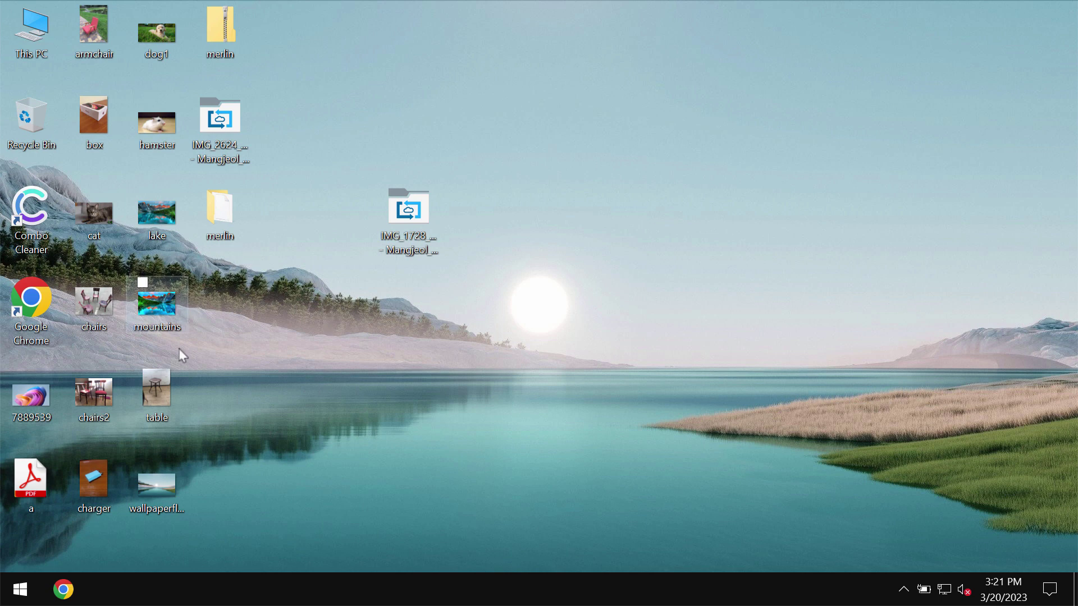
{"action": "left_click", "coordinate": [172, 387]}
{"action": "double_click", "coordinate": [171, 386]}
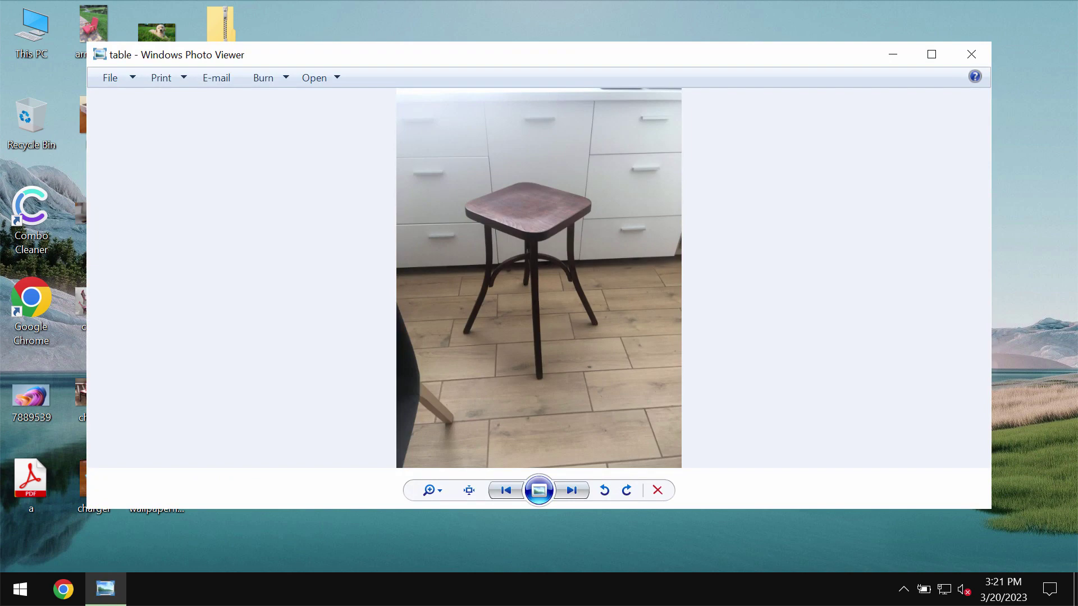
{"action": "left_click", "coordinate": [973, 55]}
- Launch the application from the merlin folder, then close the folder window
{"action": "left_click", "coordinate": [222, 219]}
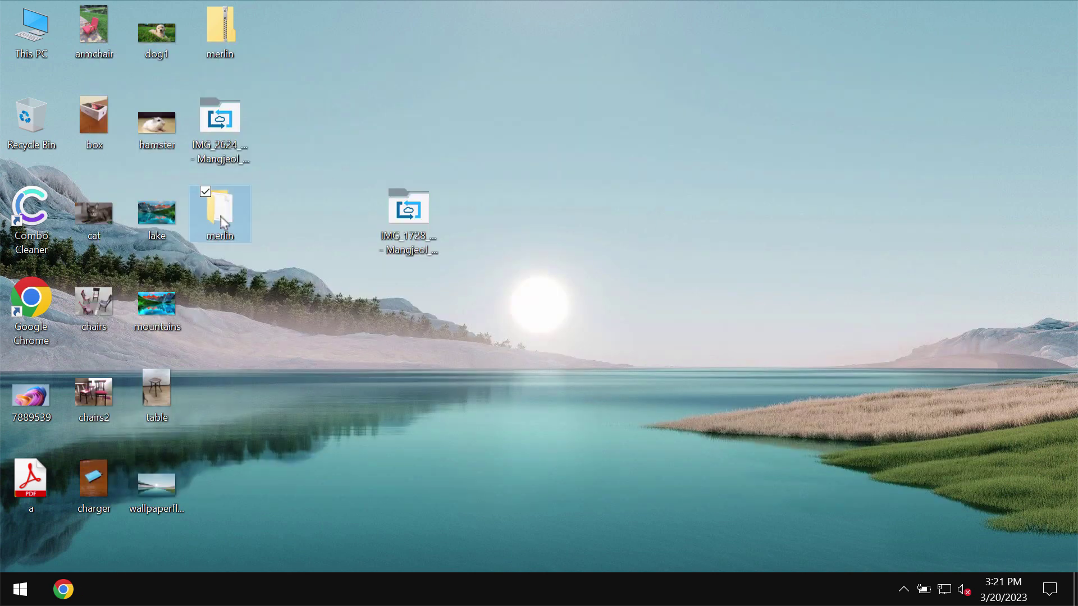
{"action": "double_click", "coordinate": [223, 208]}
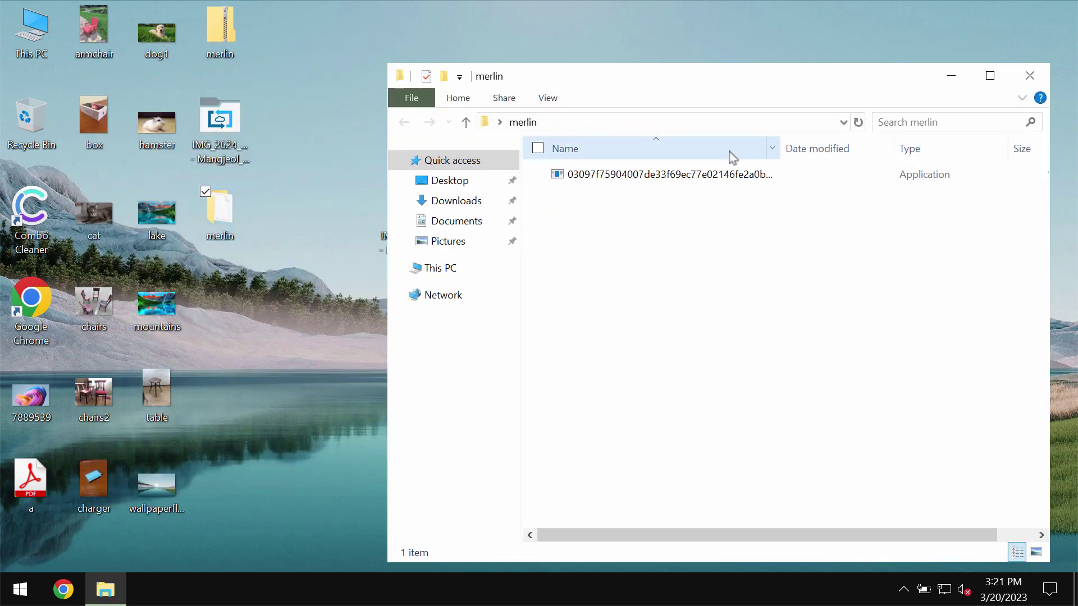
{"action": "double_click", "coordinate": [746, 176]}
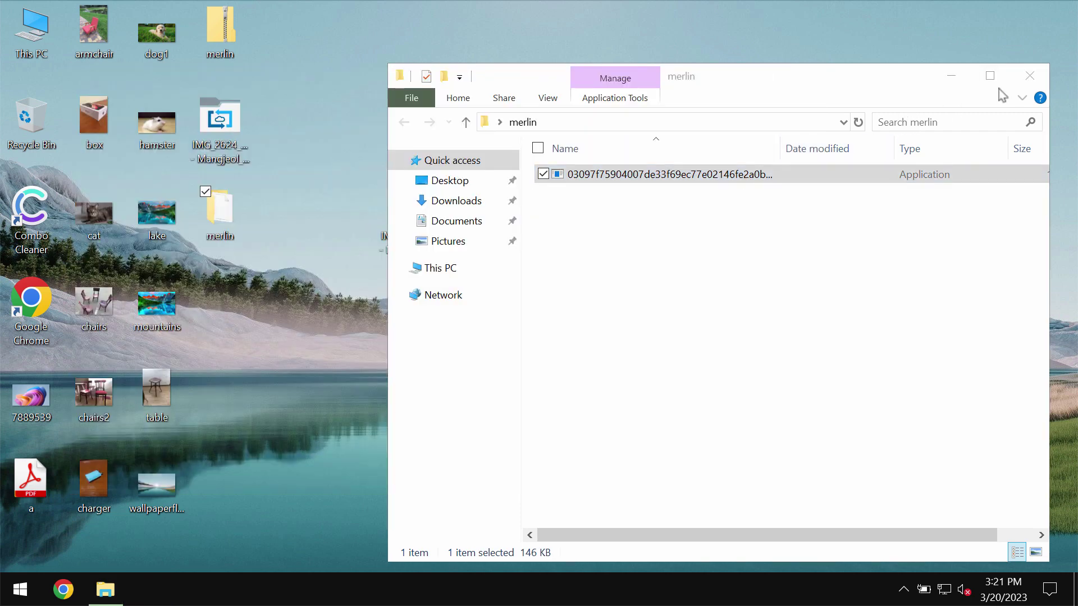
{"action": "left_click", "coordinate": [1030, 75]}
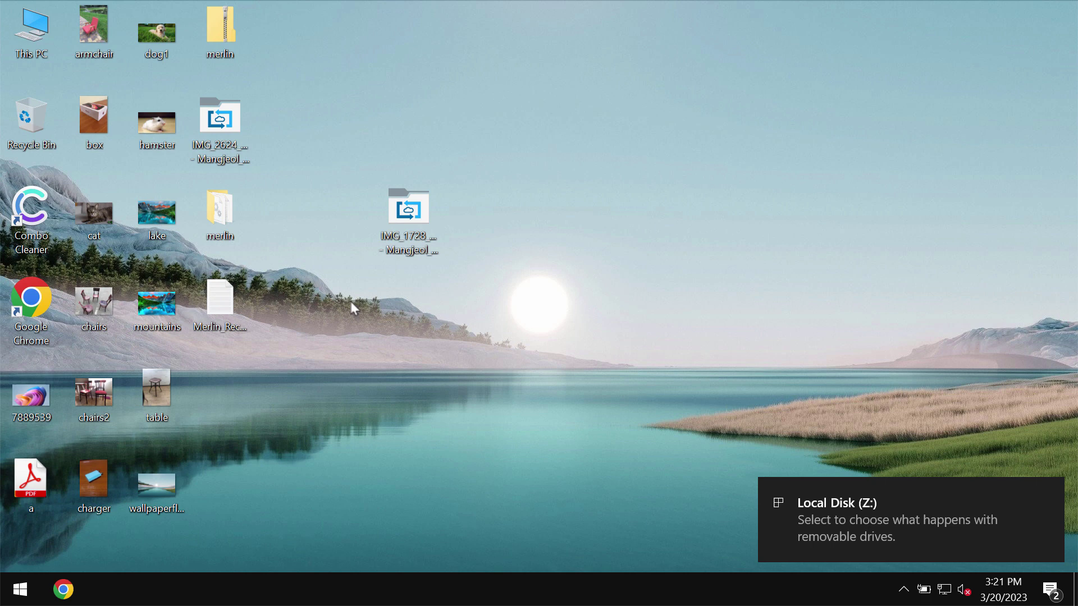
- Try opening the encrypted lake, hamster and wallpaper .Merlin files, dismissing each cannot-open error
{"action": "left_click", "coordinate": [242, 308]}
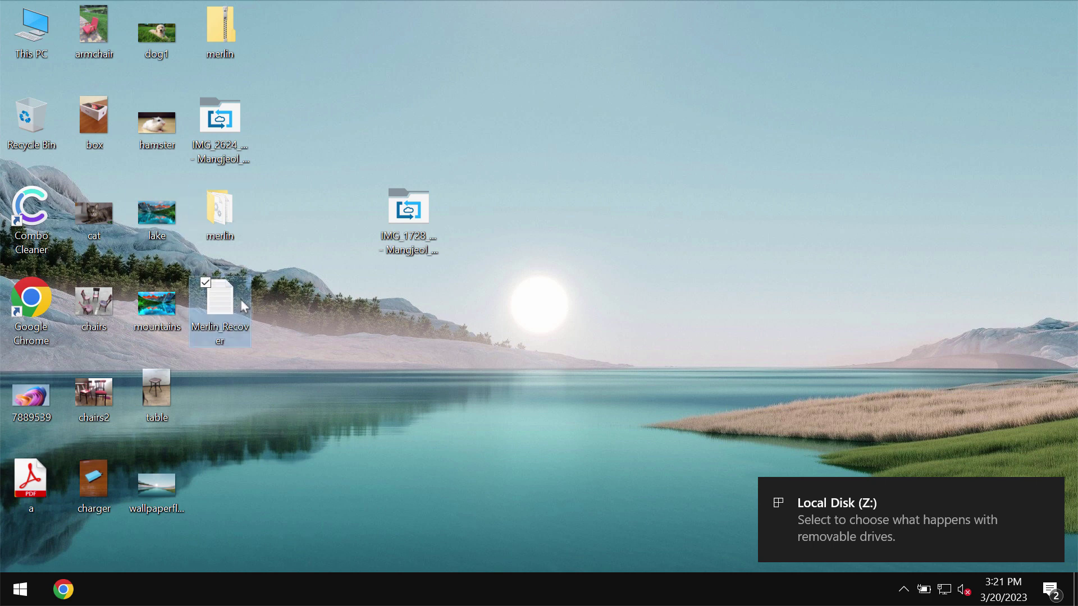
{"action": "left_click", "coordinate": [147, 201]}
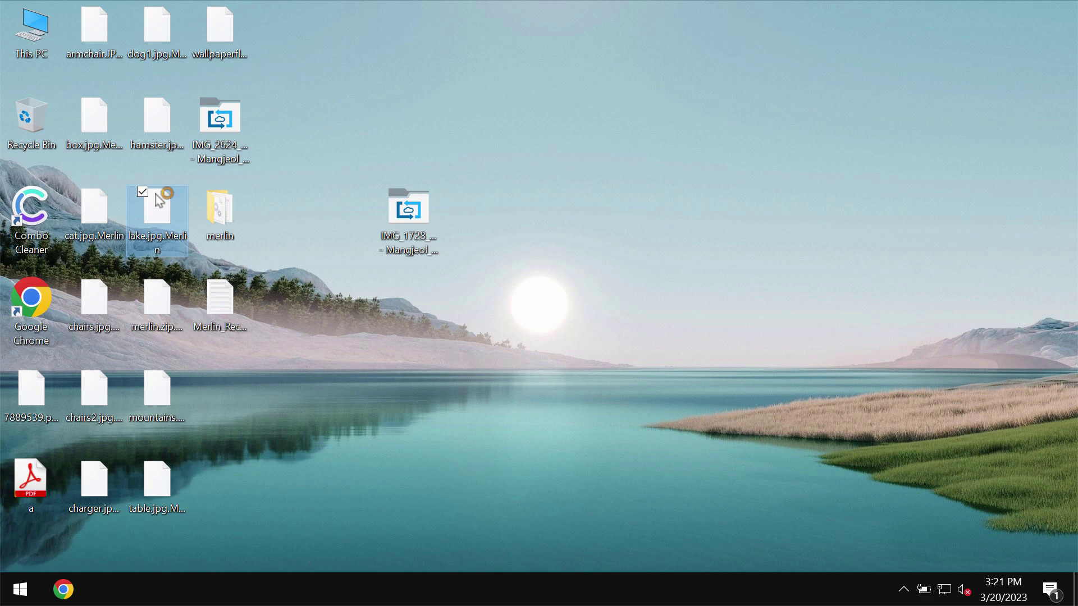
{"action": "key", "text": "Return"}
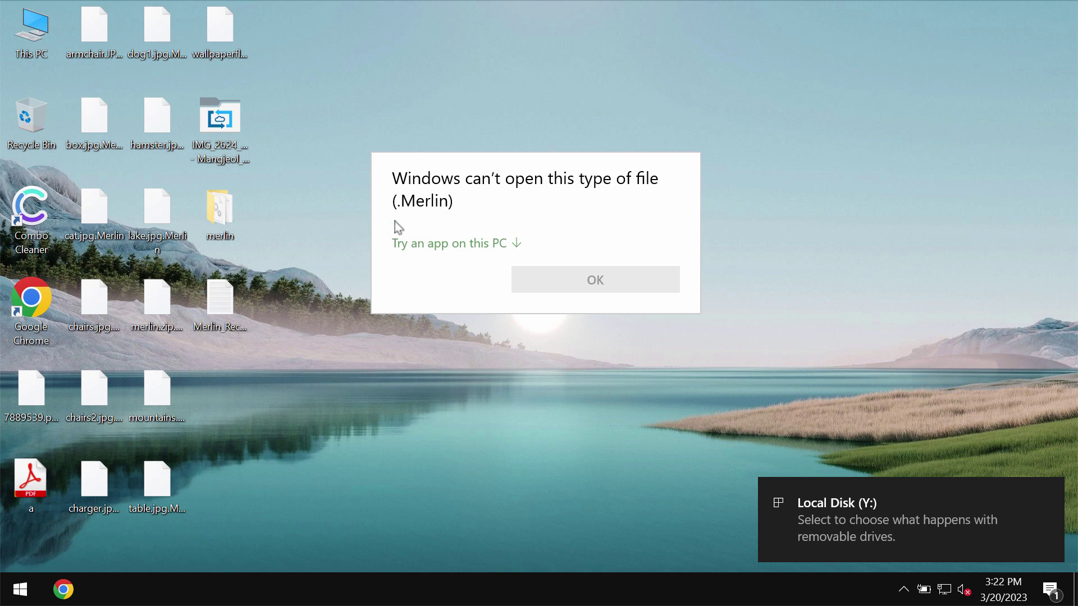
{"action": "left_click", "coordinate": [264, 229]}
{"action": "left_click", "coordinate": [152, 127]}
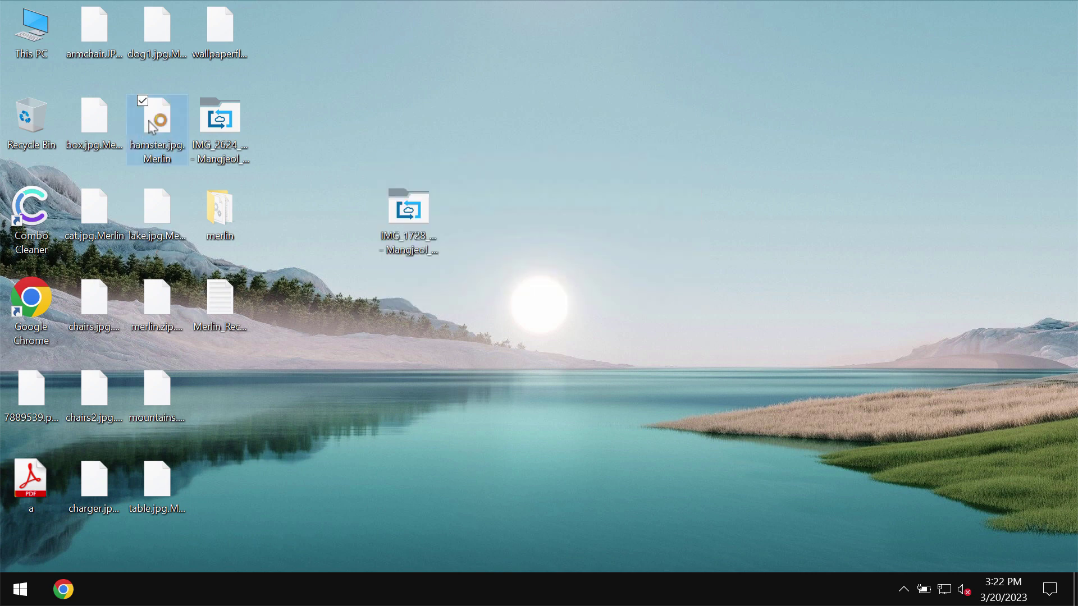
{"action": "double_click", "coordinate": [151, 126]}
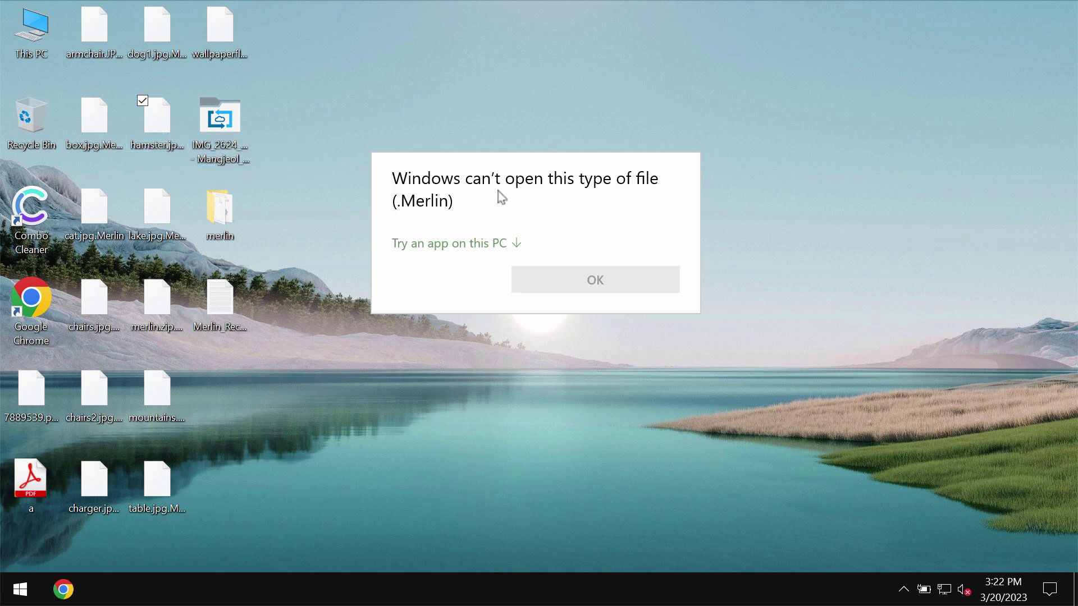
{"action": "key", "text": "Escape"}
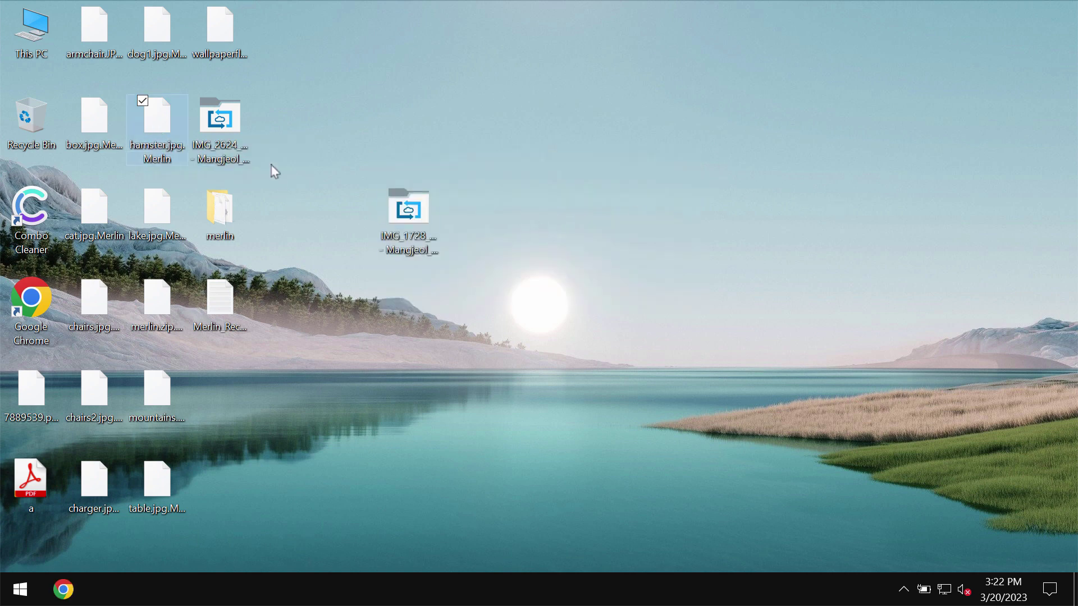
{"action": "double_click", "coordinate": [234, 37]}
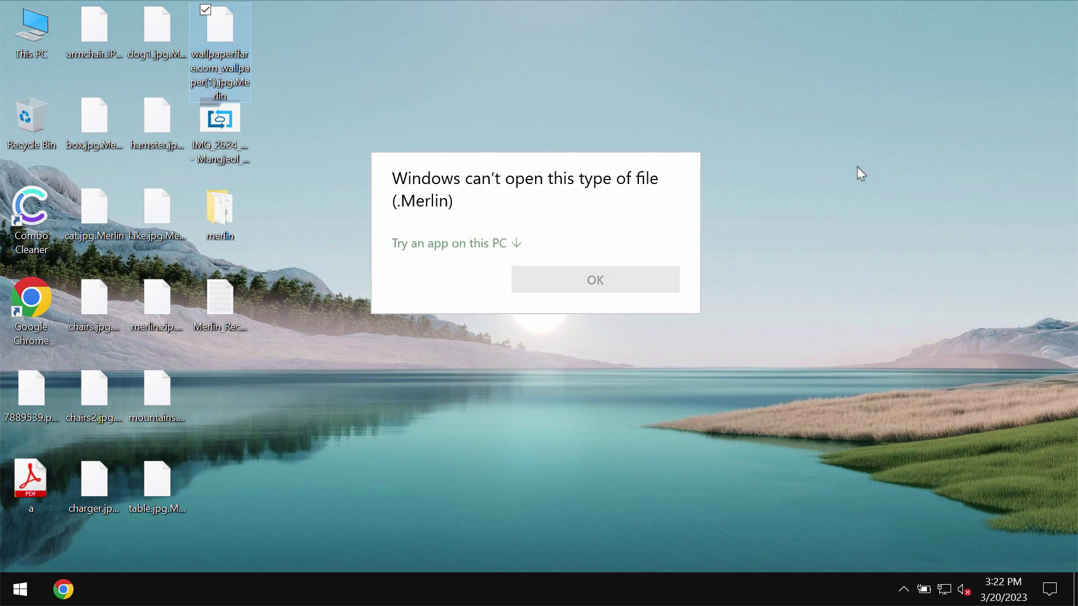
{"action": "key", "text": "Escape"}
{"action": "left_click", "coordinate": [592, 421]}
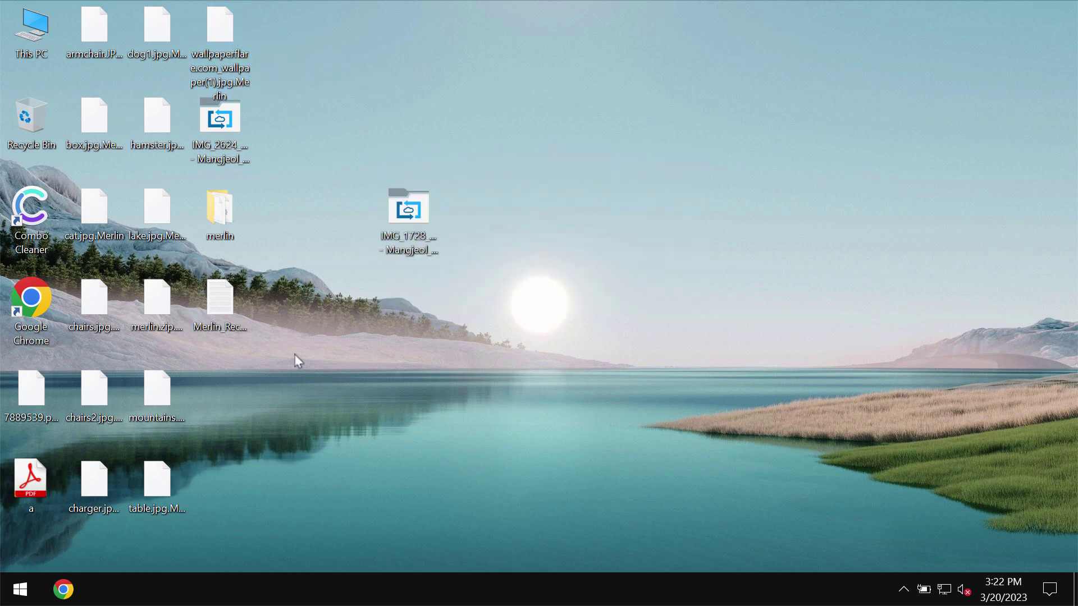
- Open the Merlin_Recover note in Notepad, read it fully, then move and minimize it
{"action": "double_click", "coordinate": [227, 300]}
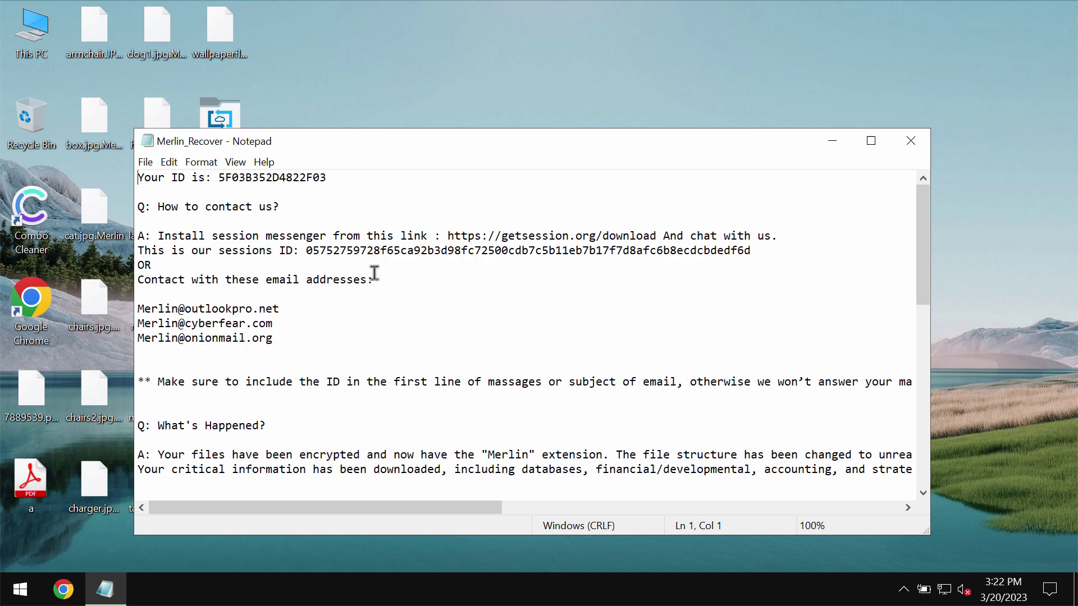
{"action": "scroll", "coordinate": [724, 348], "scroll_direction": "down", "scroll_amount": 10}
{"action": "scroll", "coordinate": [741, 353], "scroll_direction": "up", "scroll_amount": 10}
{"action": "scroll", "coordinate": [741, 354], "scroll_direction": "right", "scroll_amount": 3}
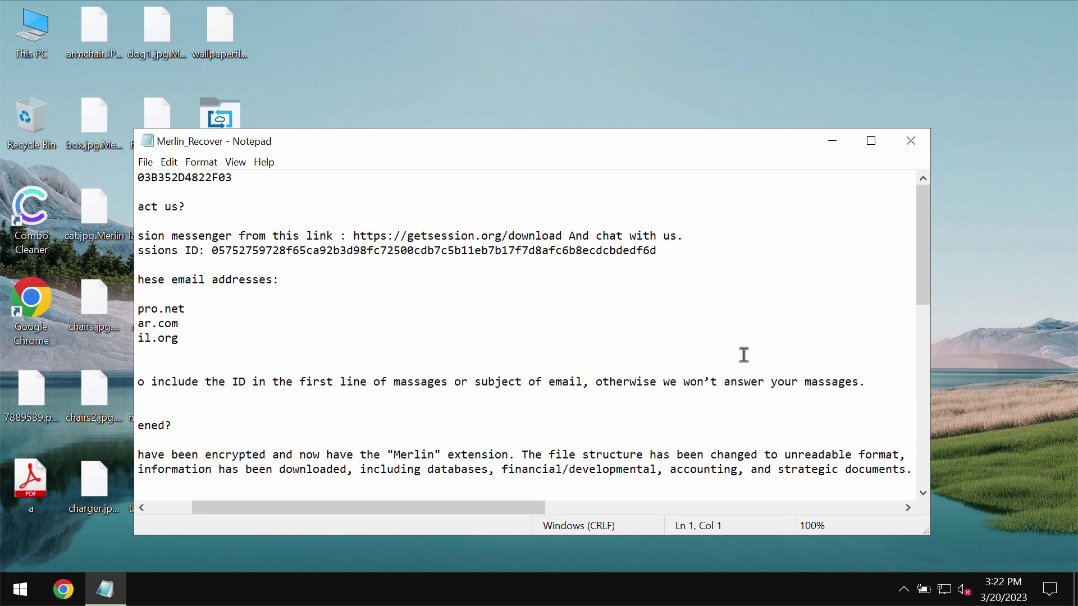
{"action": "scroll", "coordinate": [743, 354], "scroll_direction": "left", "scroll_amount": 3}
{"action": "scroll", "coordinate": [742, 355], "scroll_direction": "down", "scroll_amount": 3}
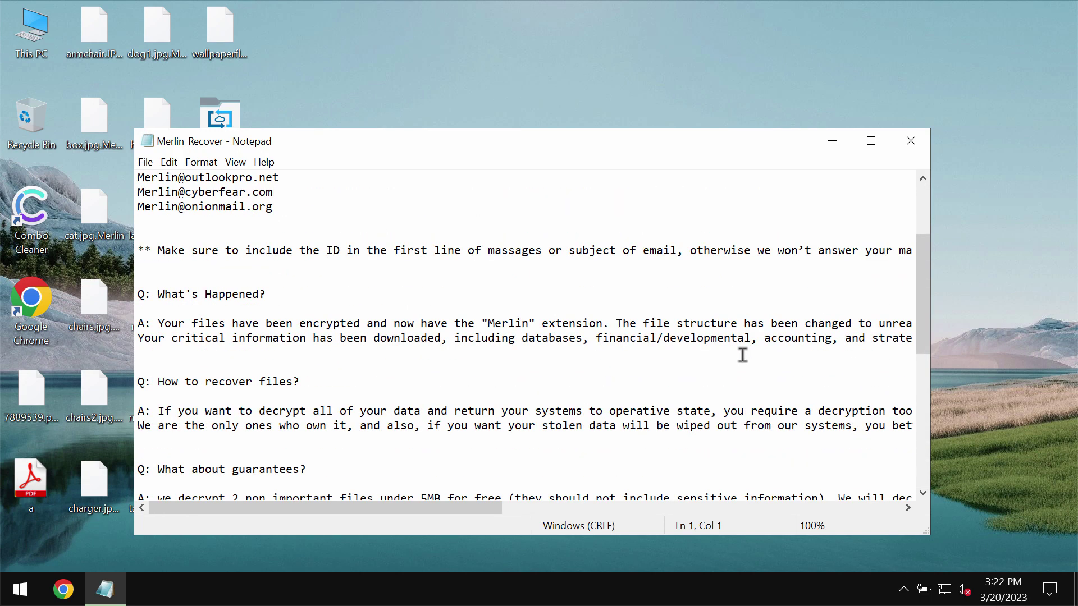
{"action": "scroll", "coordinate": [744, 357], "scroll_direction": "up", "scroll_amount": 3}
{"action": "scroll", "coordinate": [744, 358], "scroll_direction": "right", "scroll_amount": 5}
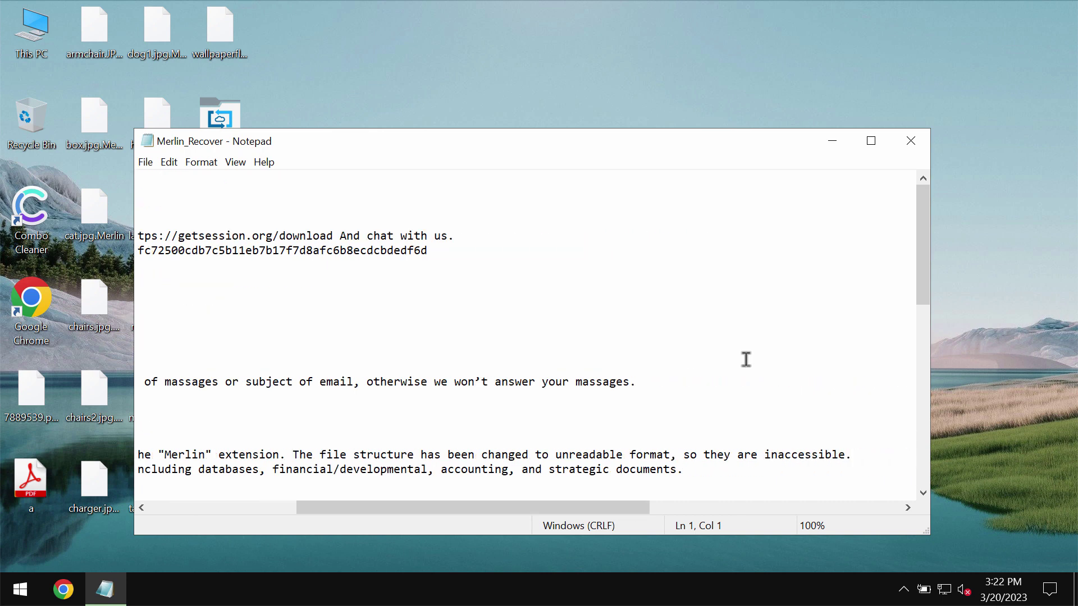
{"action": "scroll", "coordinate": [730, 353], "scroll_direction": "left", "scroll_amount": 5}
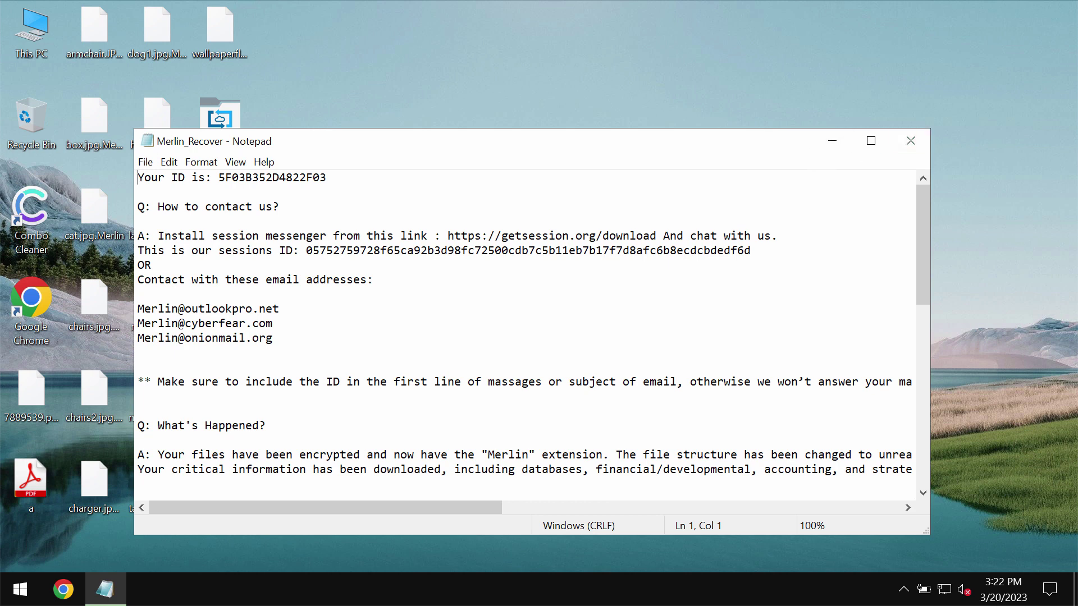
{"action": "left_click_drag", "start_coordinate": [798, 148], "coordinate": [837, 80]}
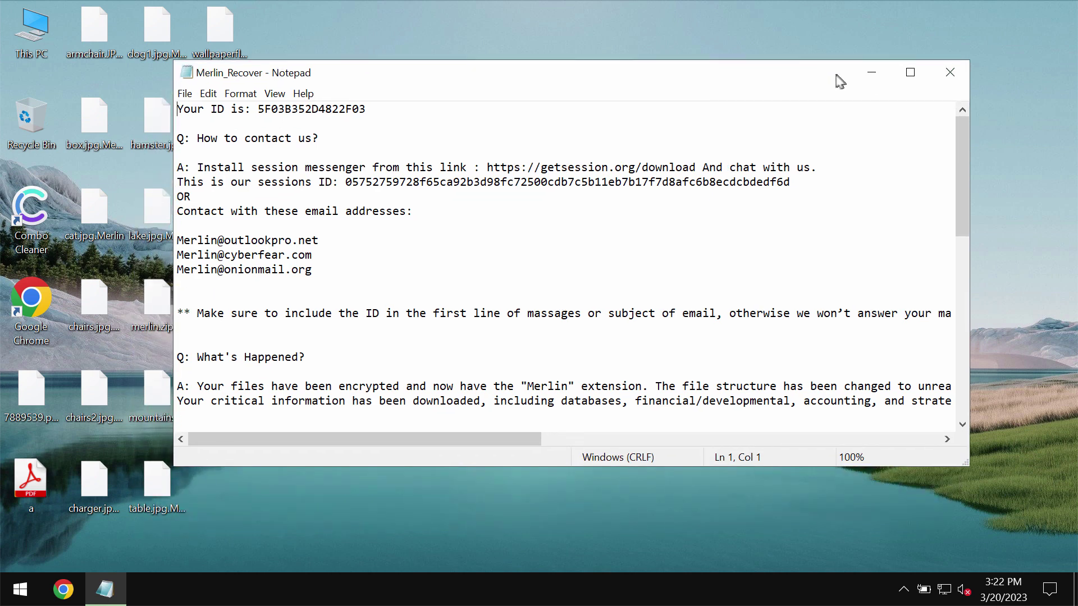
{"action": "left_click", "coordinate": [871, 73]}
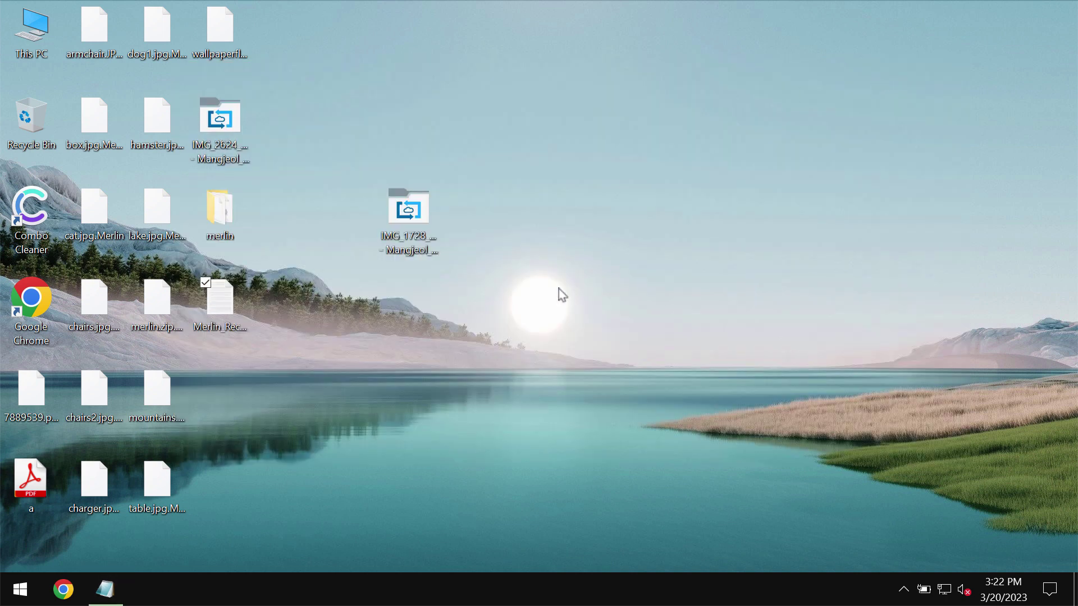
- Load combocleaner.com in Chrome, minimize the browser, and launch the Combo Cleaner app
{"action": "double_click", "coordinate": [45, 321]}
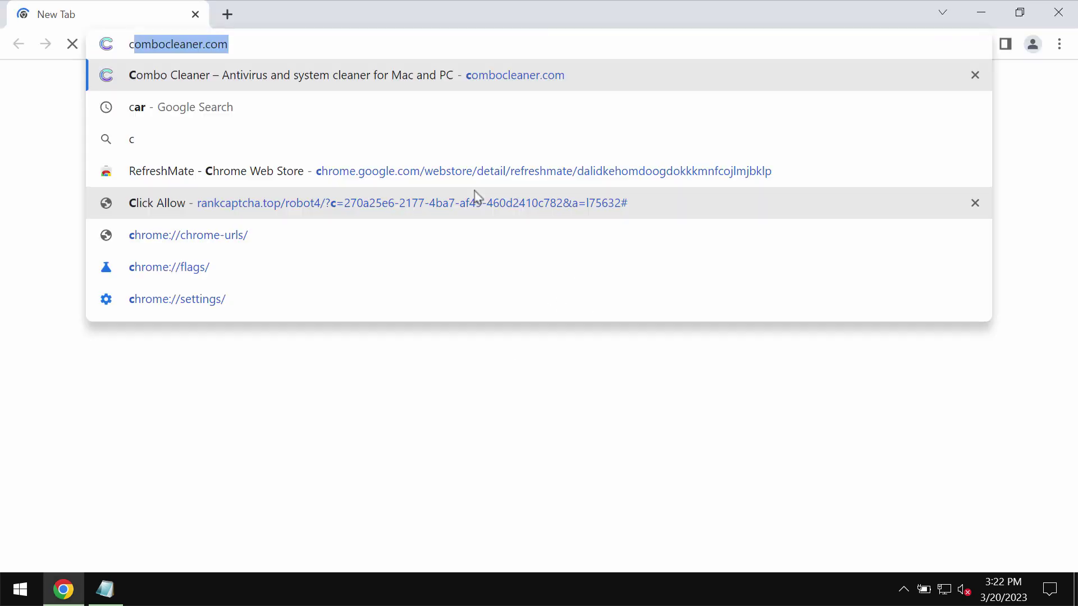
{"action": "key", "text": "Return"}
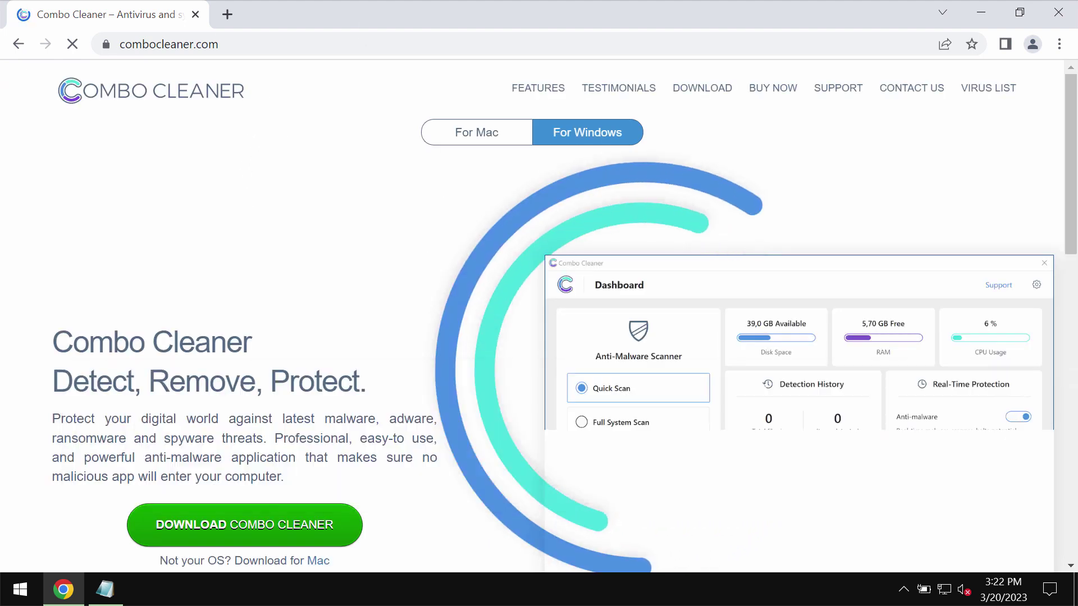
{"action": "left_click", "coordinate": [382, 43]}
{"action": "left_click", "coordinate": [382, 43]}
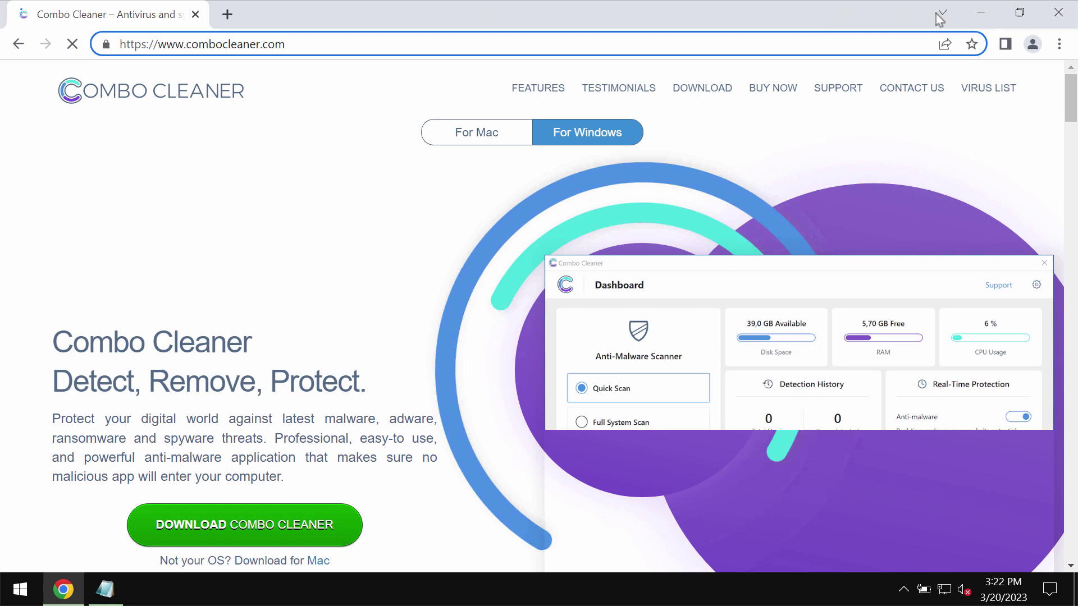
{"action": "left_click", "coordinate": [981, 13]}
{"action": "double_click", "coordinate": [31, 213]}
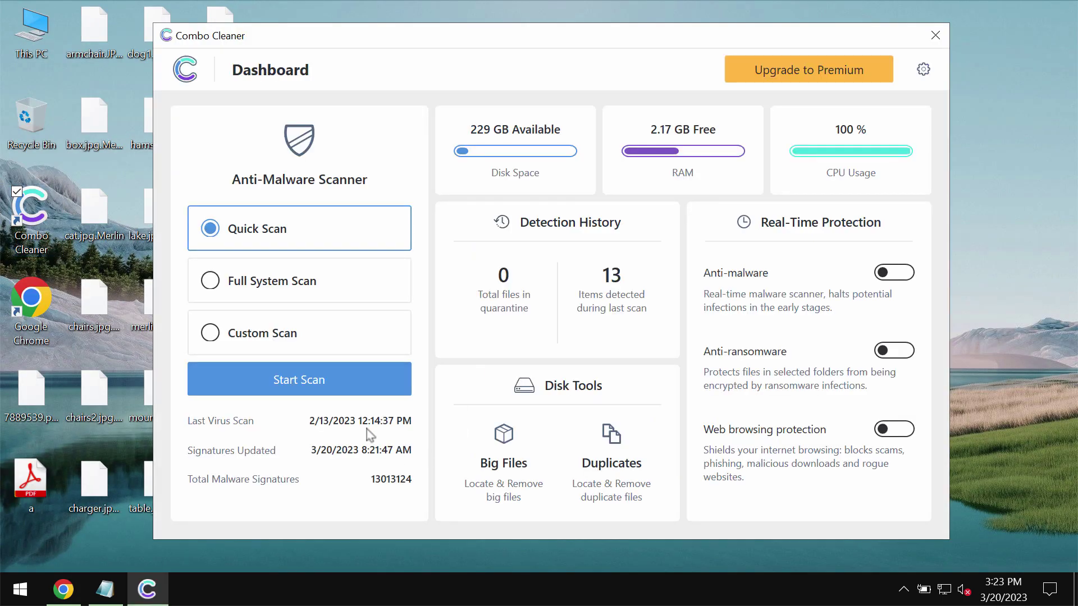
- Start a Quick Scan, go back to the dashboard, then return to its progress page
{"action": "left_click", "coordinate": [321, 371]}
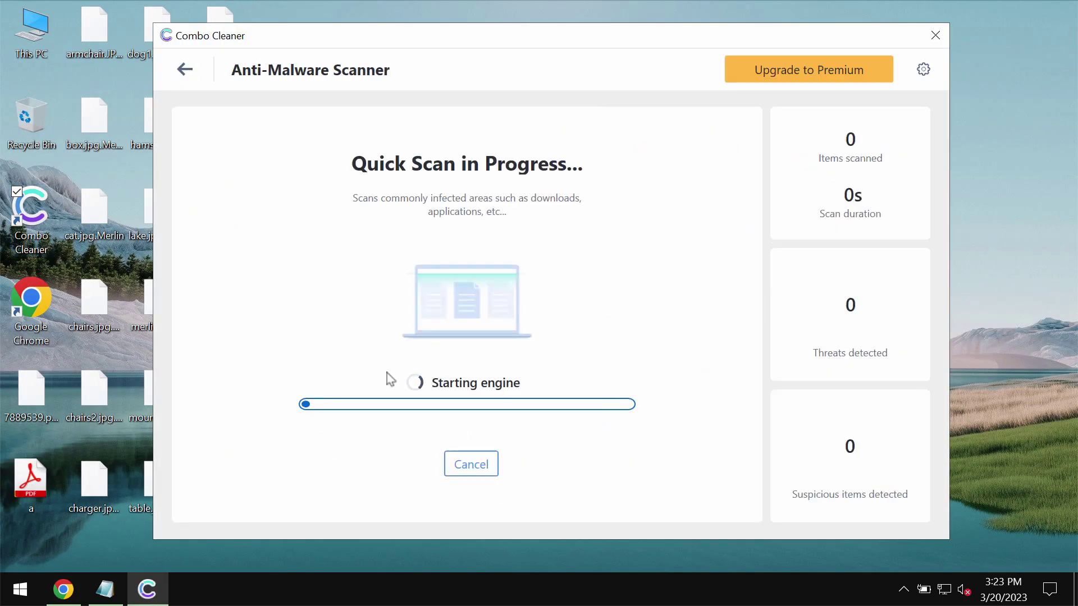
{"action": "left_click", "coordinate": [185, 70]}
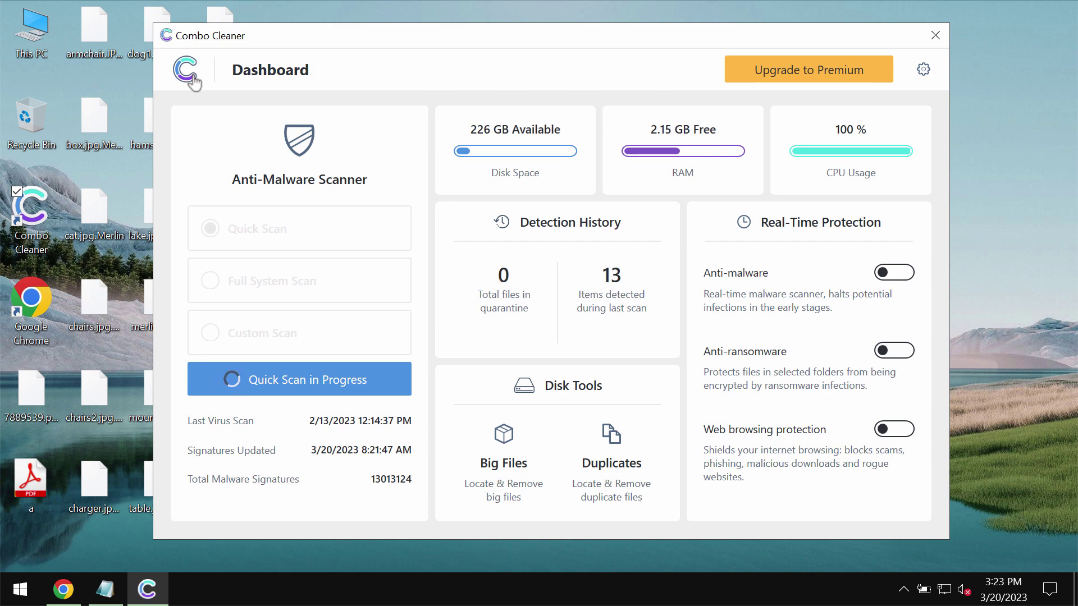
{"action": "left_click", "coordinate": [318, 385]}
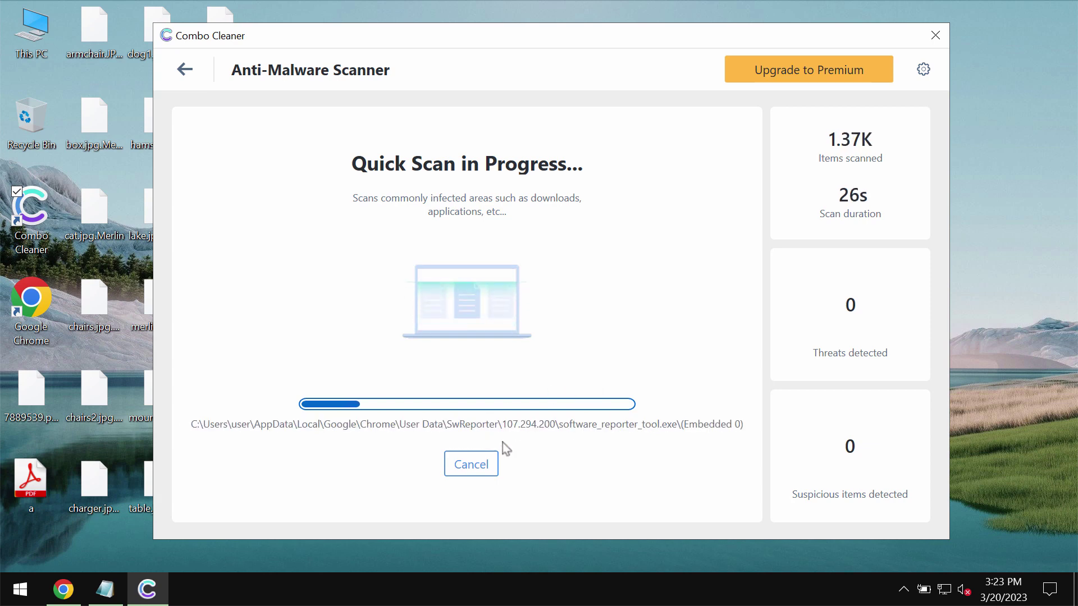
{"action": "left_click", "coordinate": [924, 69]}
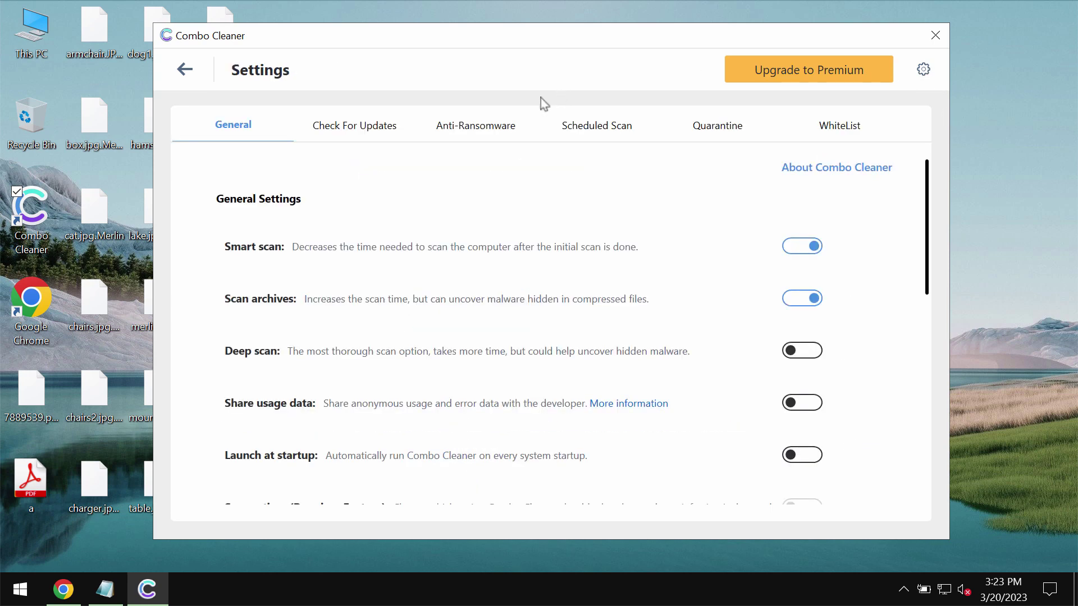
{"action": "left_click", "coordinate": [507, 127]}
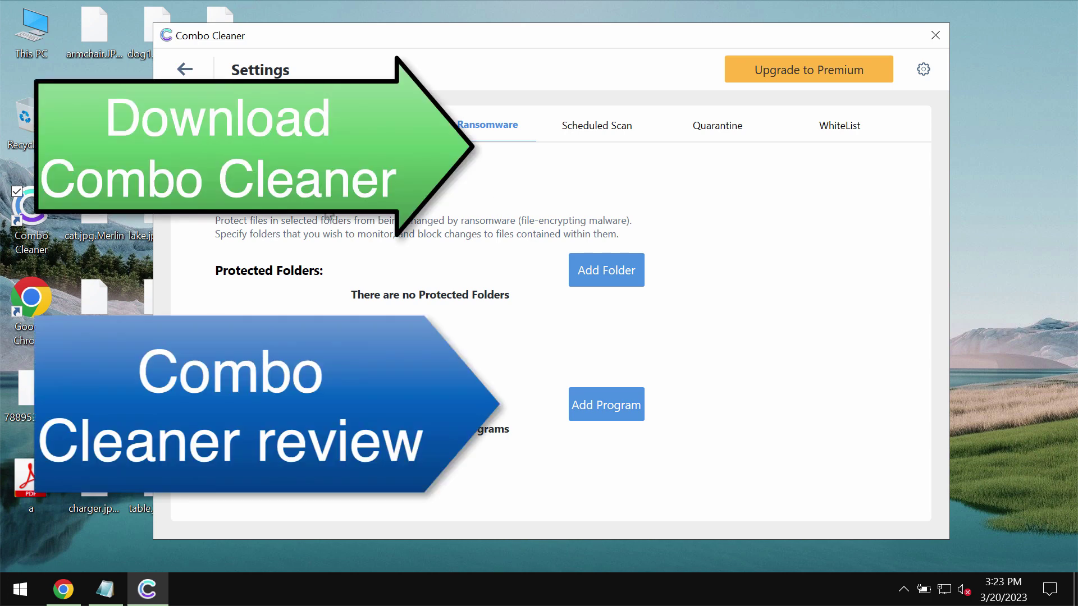
{"action": "left_click", "coordinate": [353, 125]}
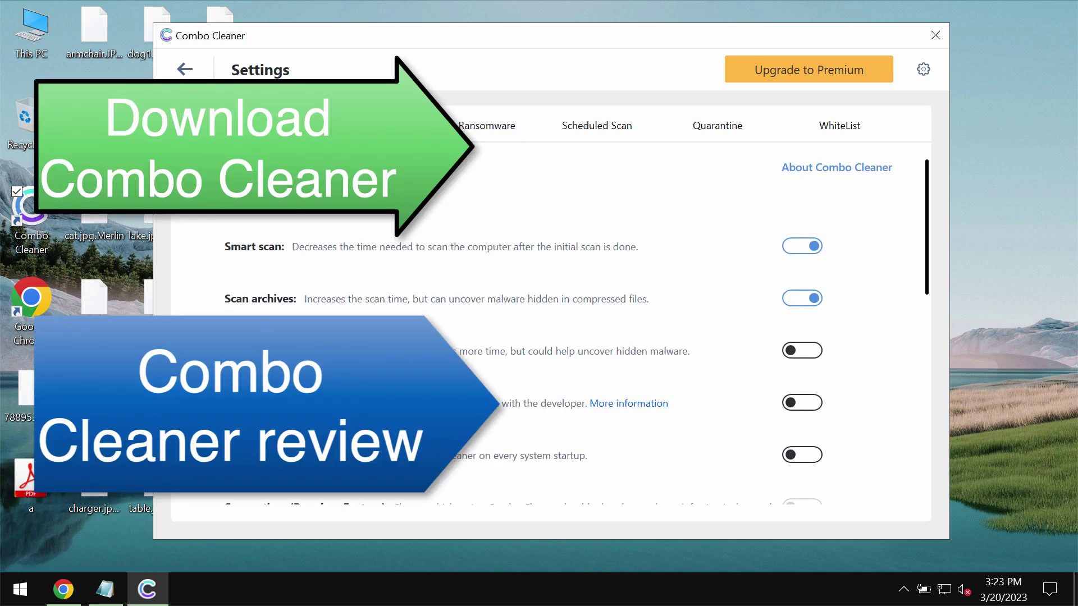
{"action": "left_click", "coordinate": [187, 71]}
- Cancel the running Quick Scan and confirm with Yes after 3 threats were found
{"action": "left_click", "coordinate": [297, 152]}
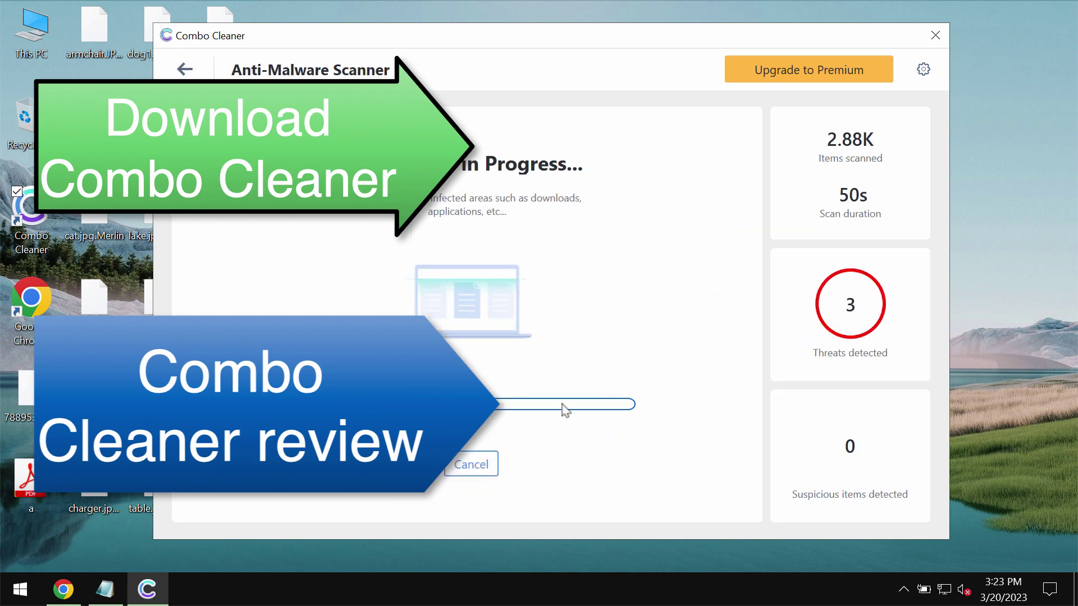
{"action": "left_click", "coordinate": [464, 466]}
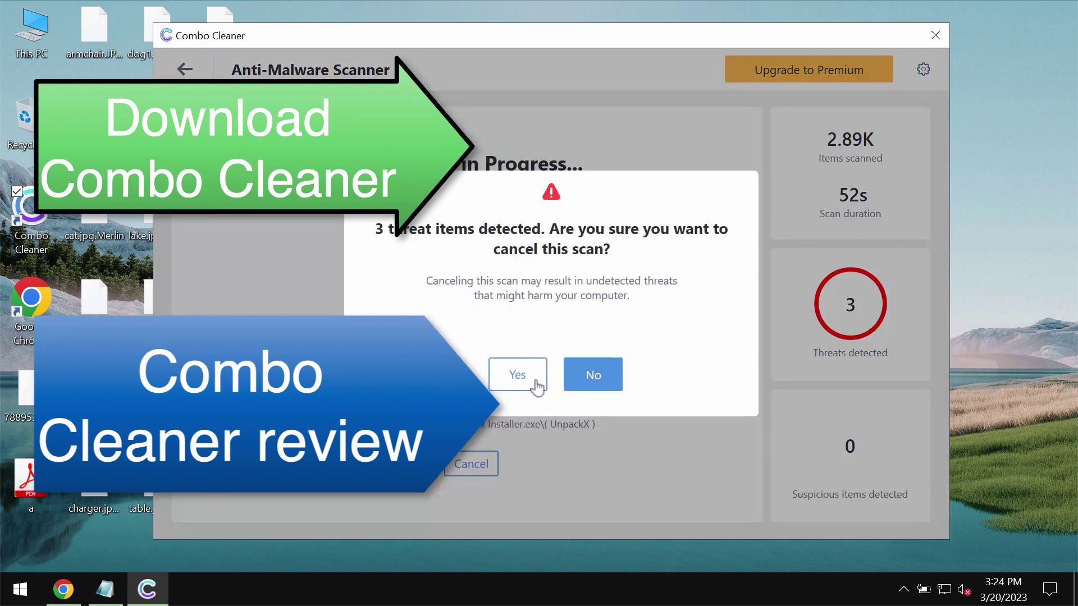
{"action": "left_click", "coordinate": [595, 376]}
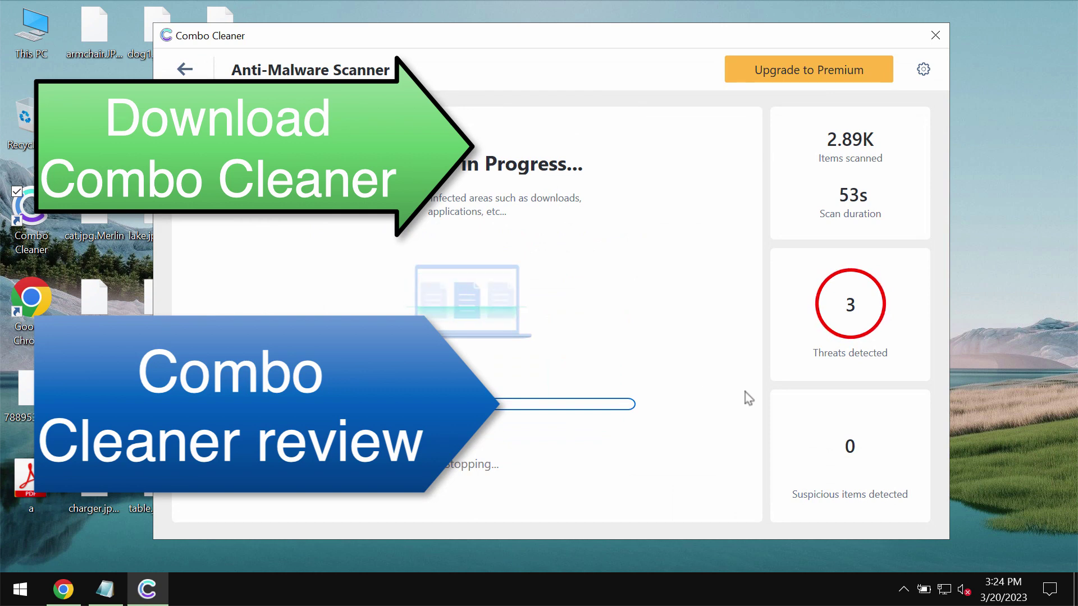